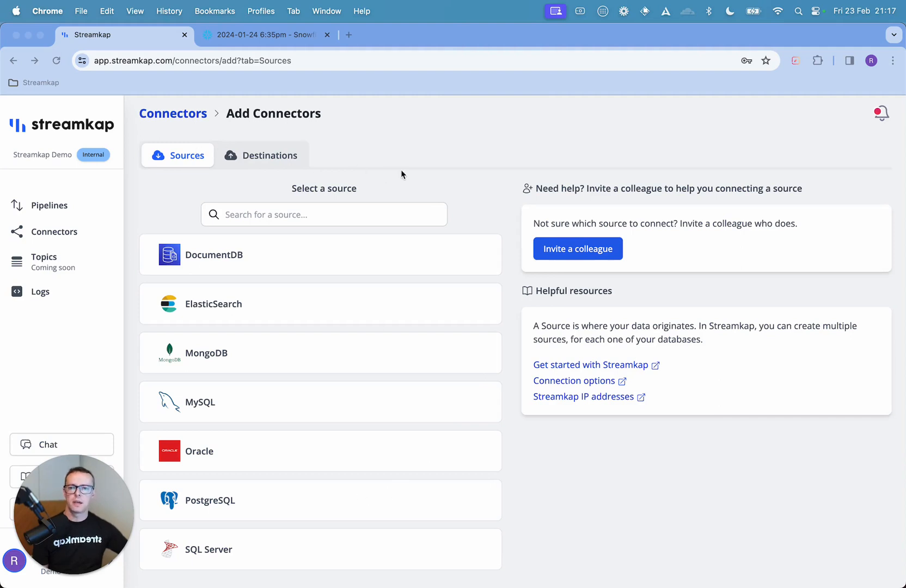
Step: Start a new PostgreSQL source named demo with hostname postgresql-instance-1.cfpneamopmi0.us-west-2.rds.amazonaws.com
left_click(346, 502)
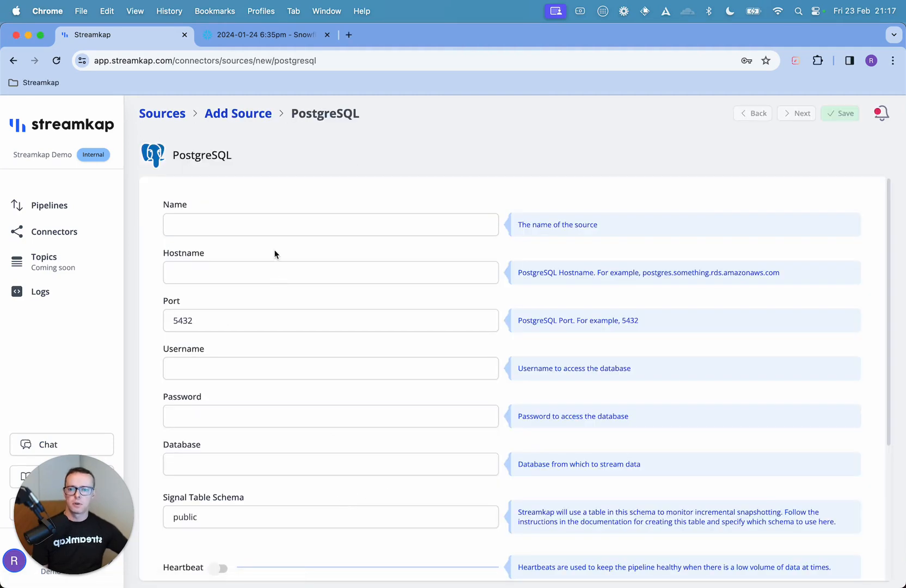
left_click(273, 229)
type("demo")
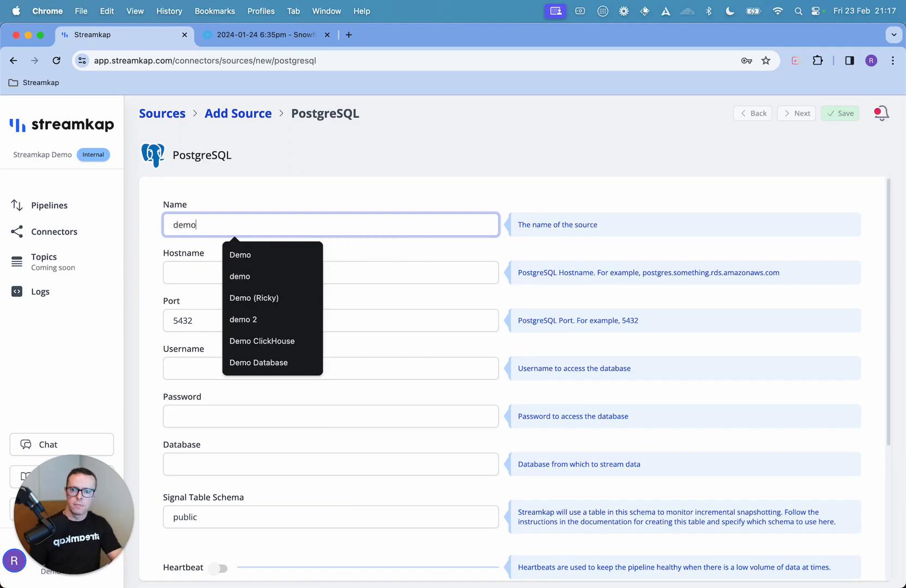
key("Tab")
type("pos")
key("Down")
key("Return")
key("Tab")
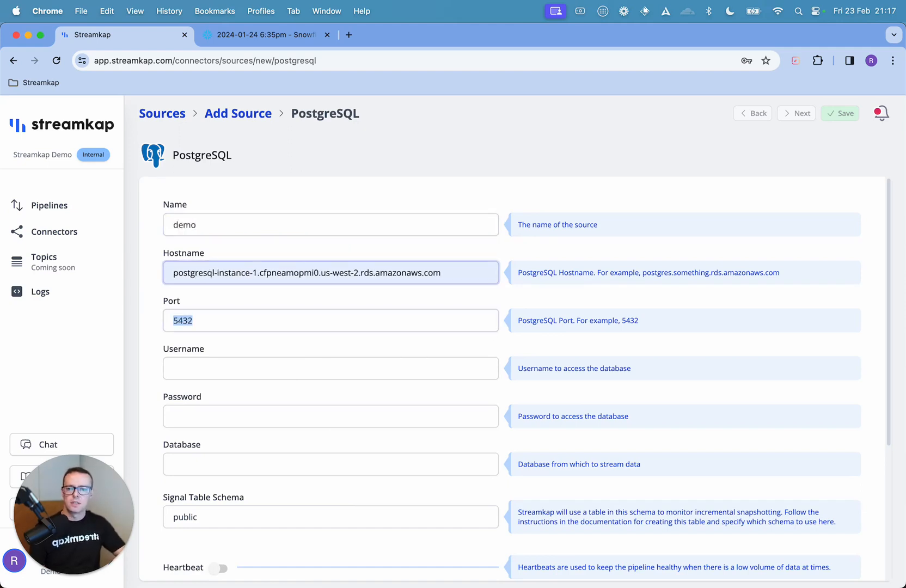
Step: Keep the default port and enter the username postgresql, the database password and the database postgres
key("Tab")
type("post")
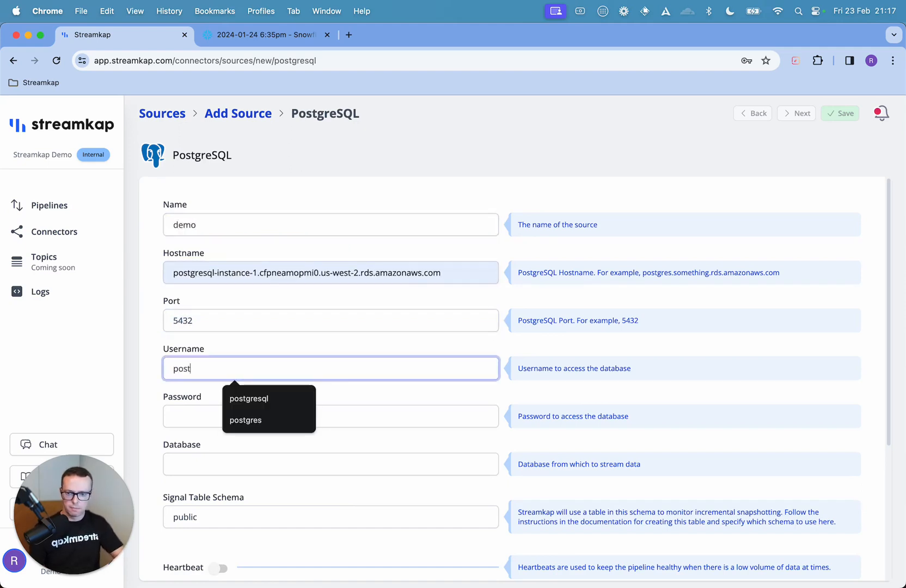
key("Down")
key("Return")
key("Tab")
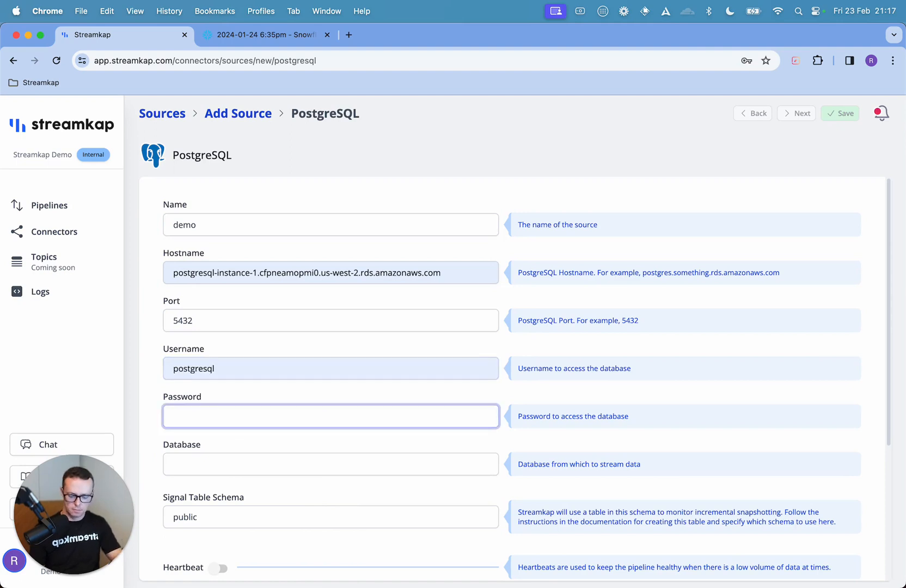
key("Tab")
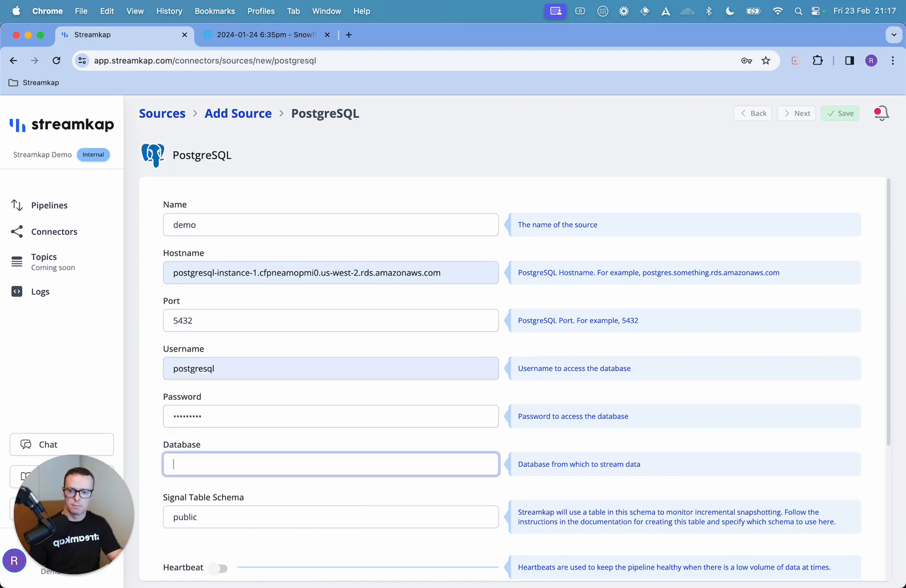
type("post")
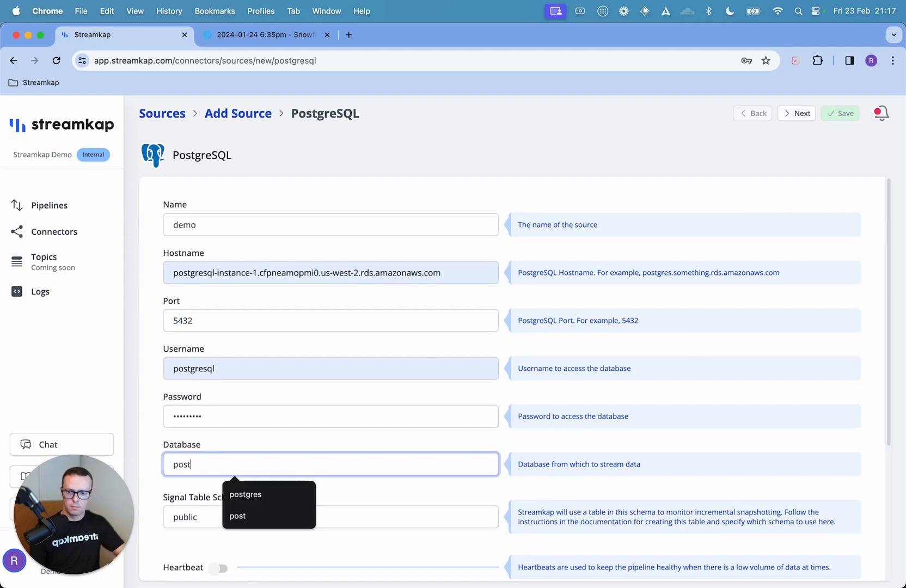
key("Down")
key("Return")
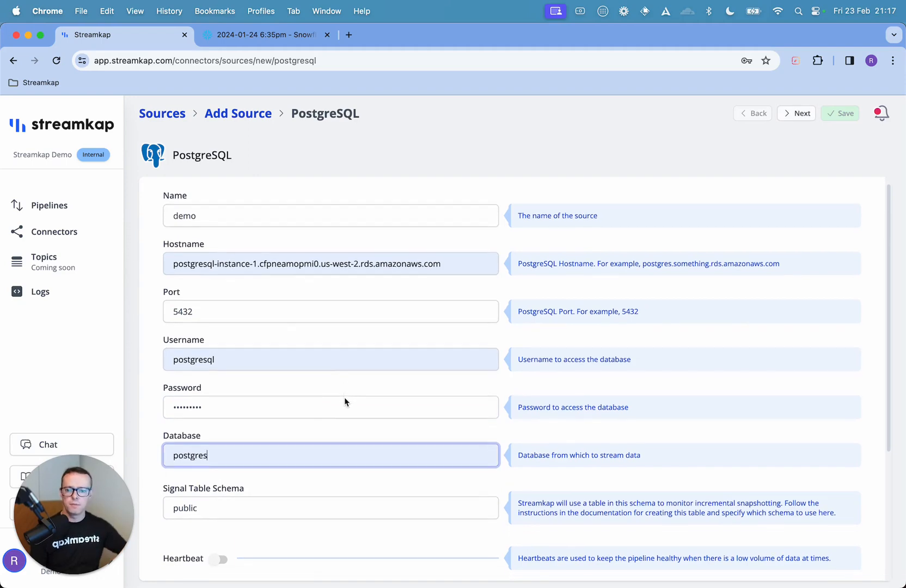
Step: Turn on the SSH tunnel connection to inspect its host, port, user and public key settings, and turn it off again
scroll(345, 402, "down", 5)
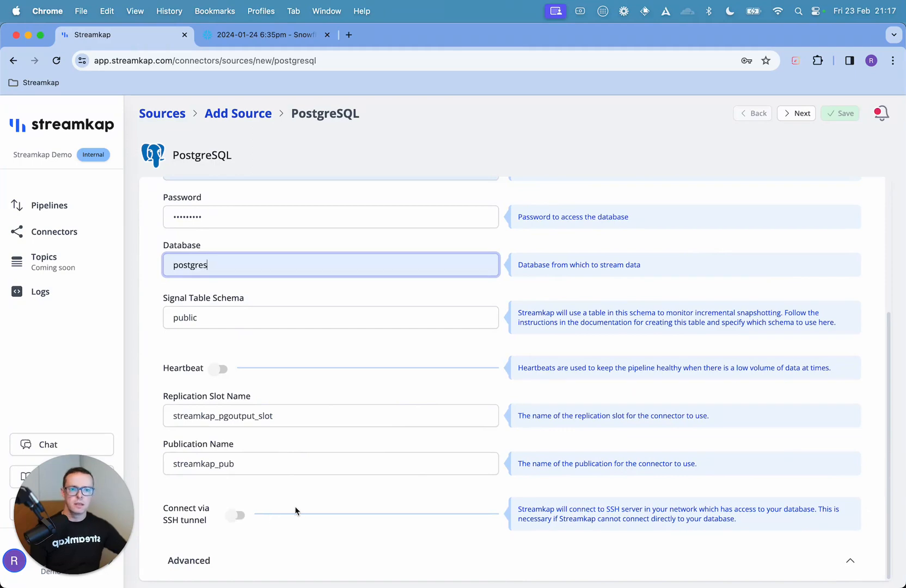
left_click(234, 516)
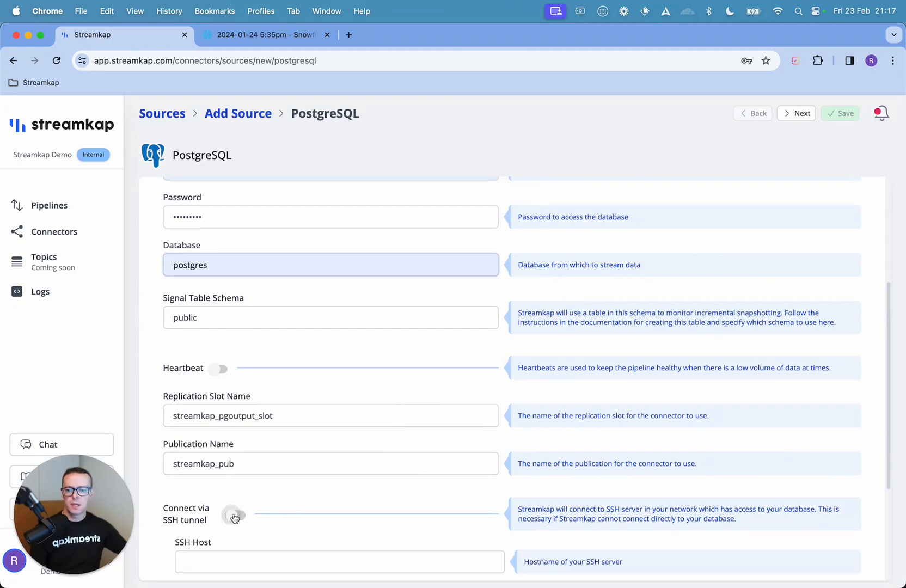
scroll(308, 526, "down", 3)
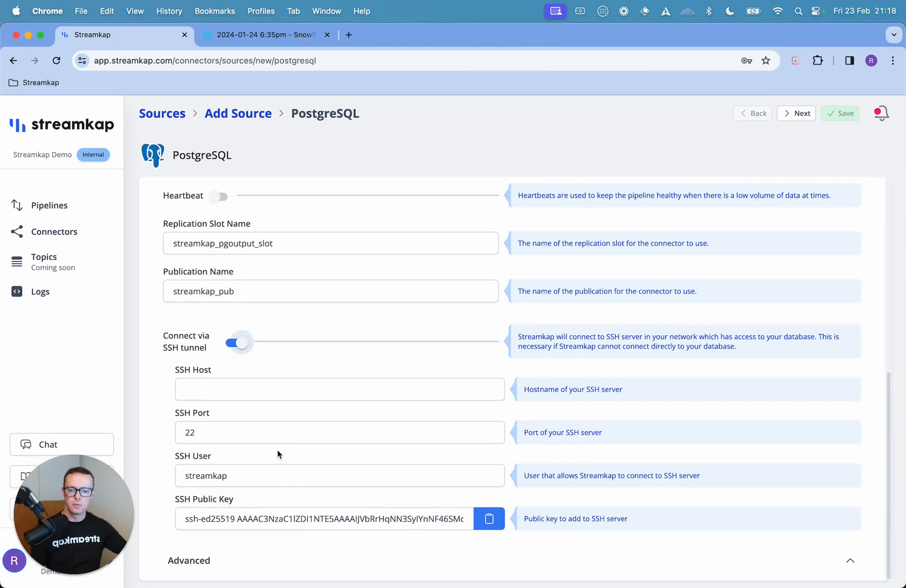
left_click(239, 344)
scroll(243, 351, "up", 4)
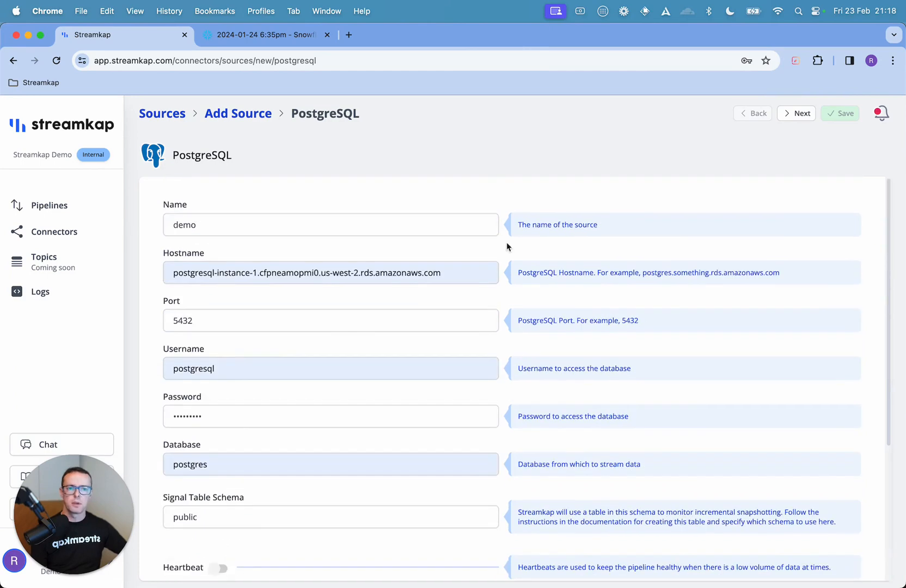
Step: Add the schema public with a table named demo to the PostgreSQL source and save it
left_click(797, 113)
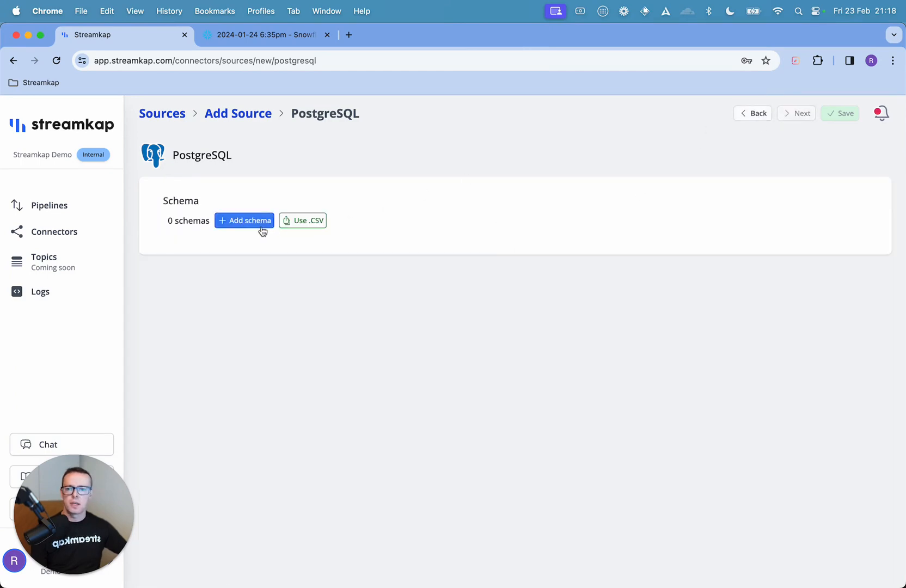
left_click(244, 223)
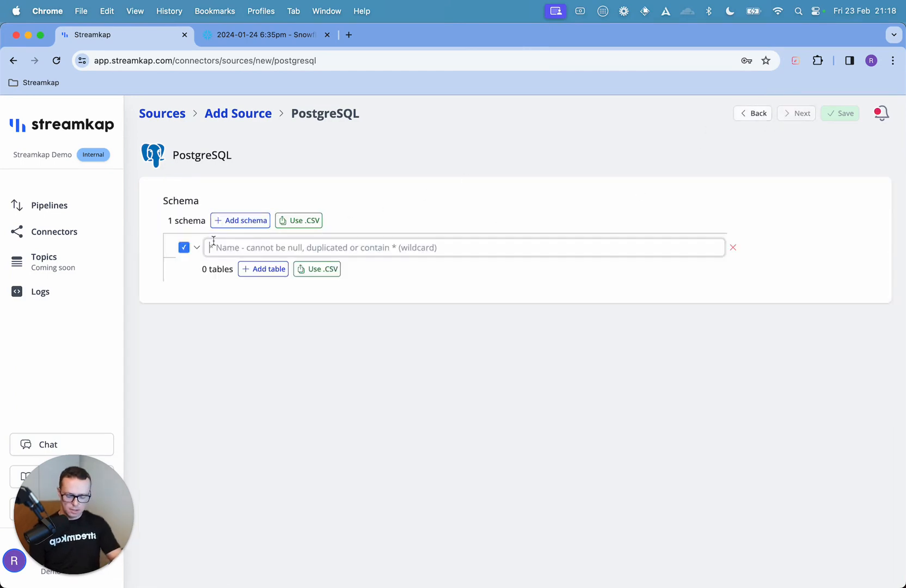
type("p")
key("BackSpace")
type("public")
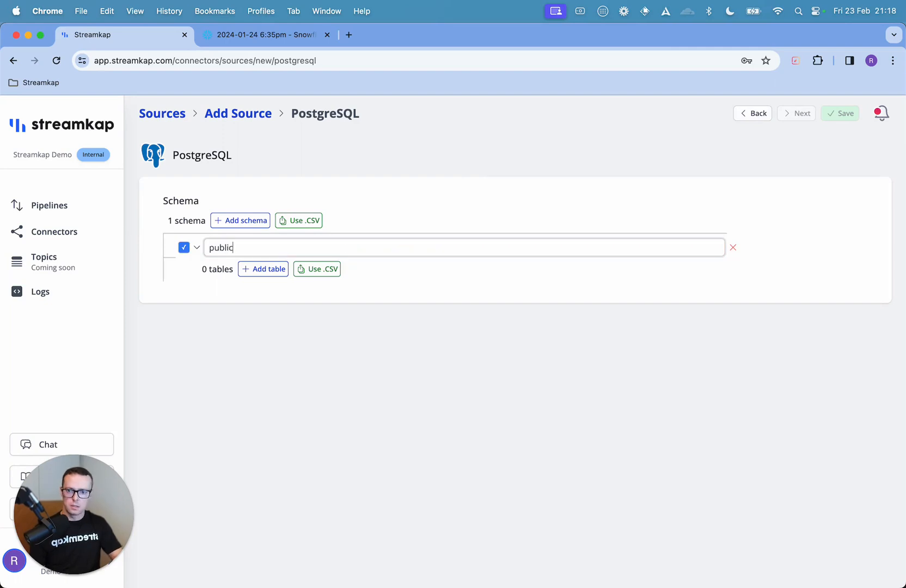
left_click(257, 271)
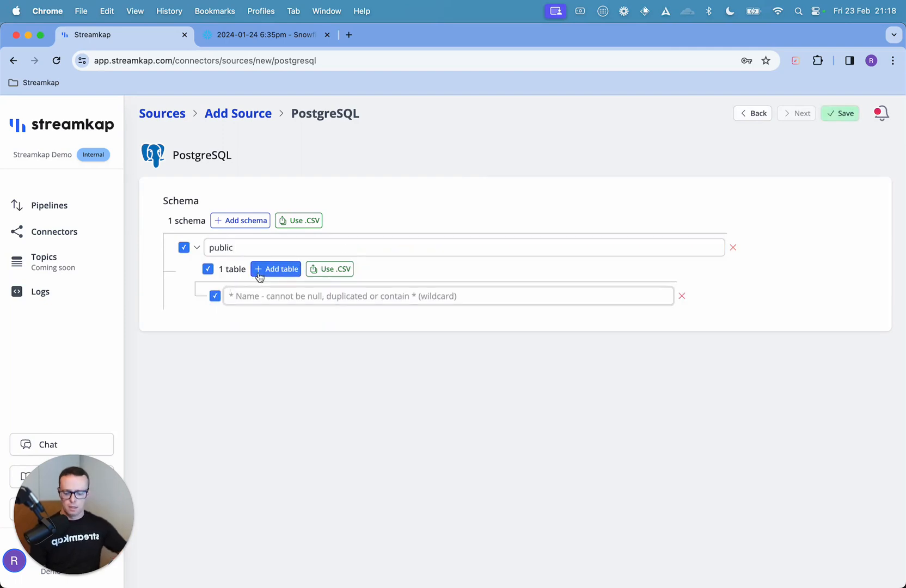
type("demo")
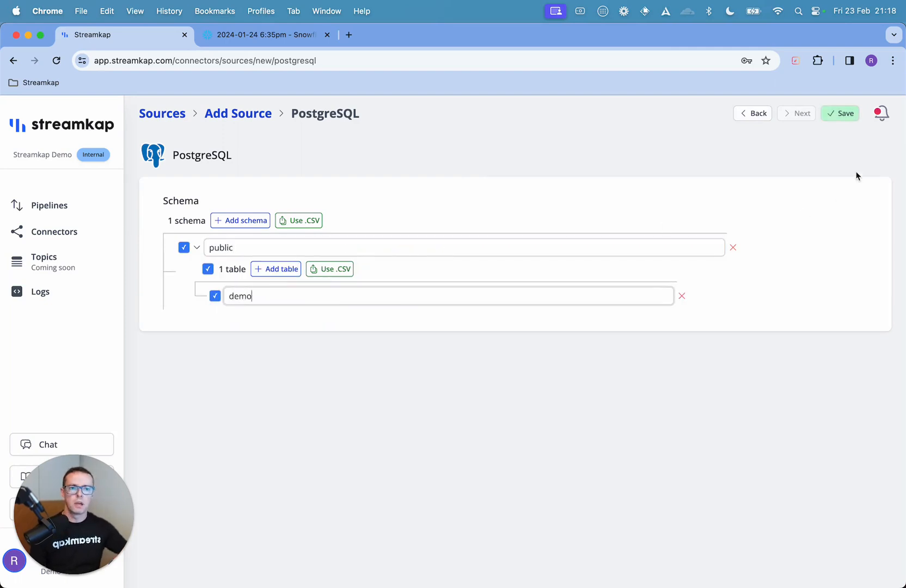
left_click(838, 115)
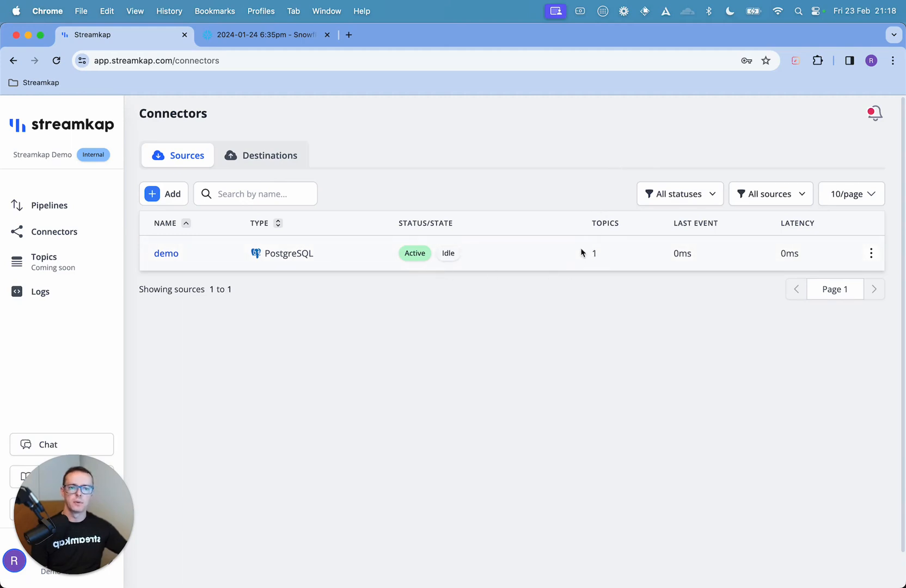
Step: Check the existing destinations and create a pipeline from the demo PostgreSQL source to the Snowflake destination
left_click(282, 158)
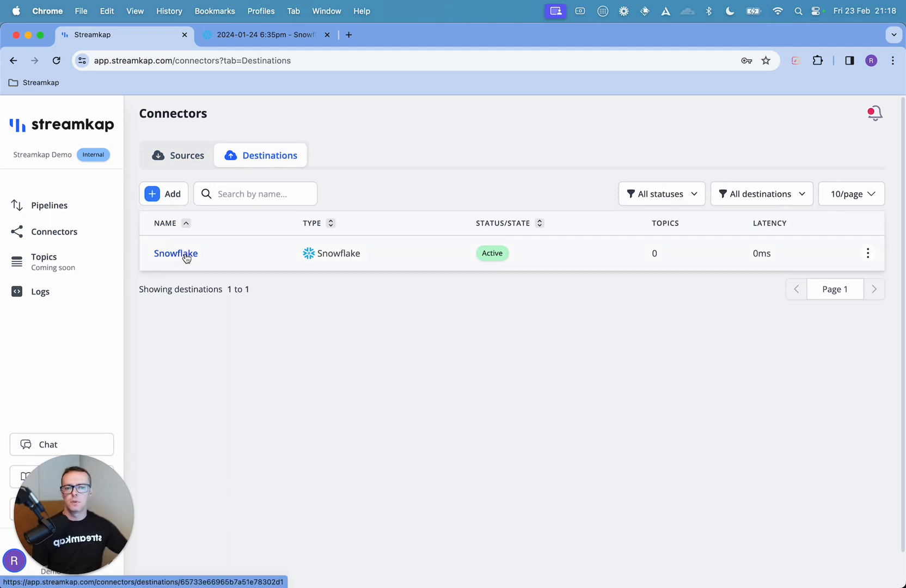
left_click(66, 208)
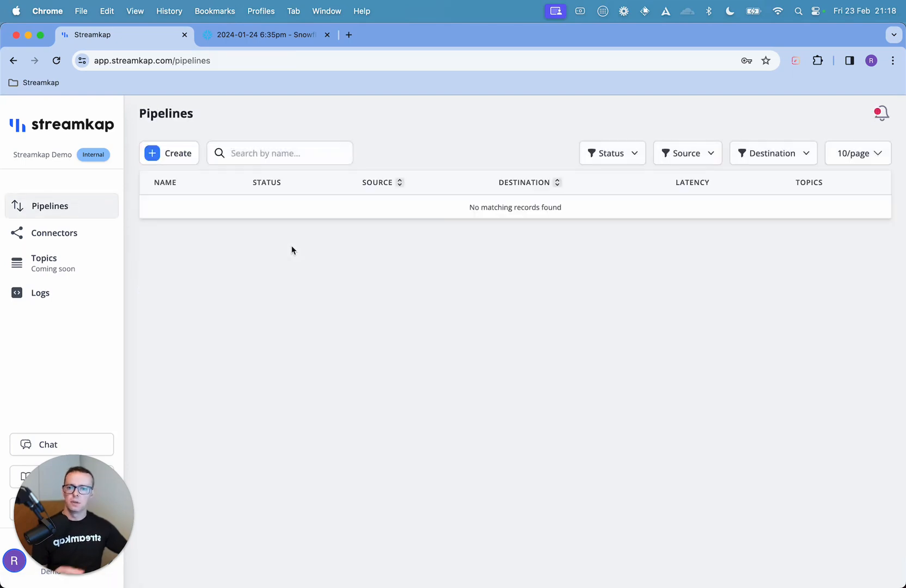
left_click(165, 155)
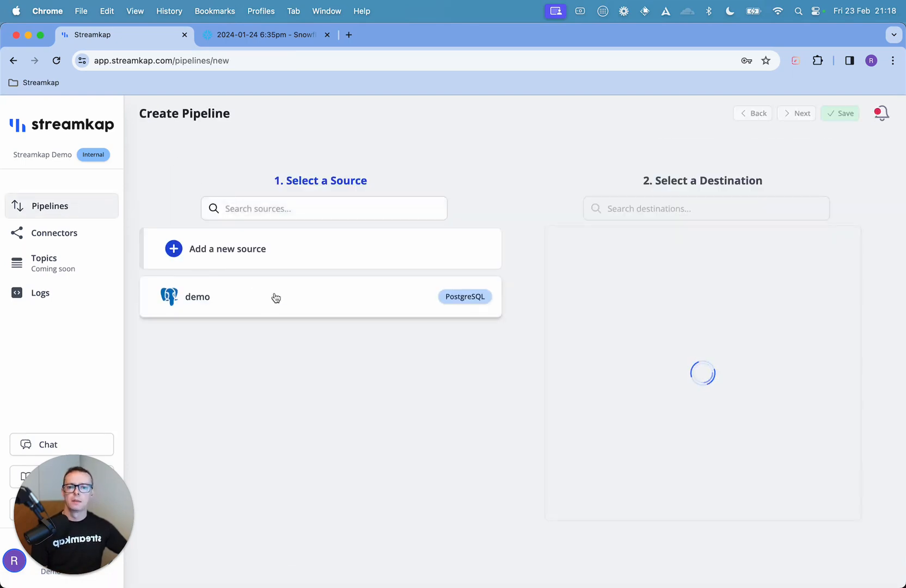
left_click(275, 402)
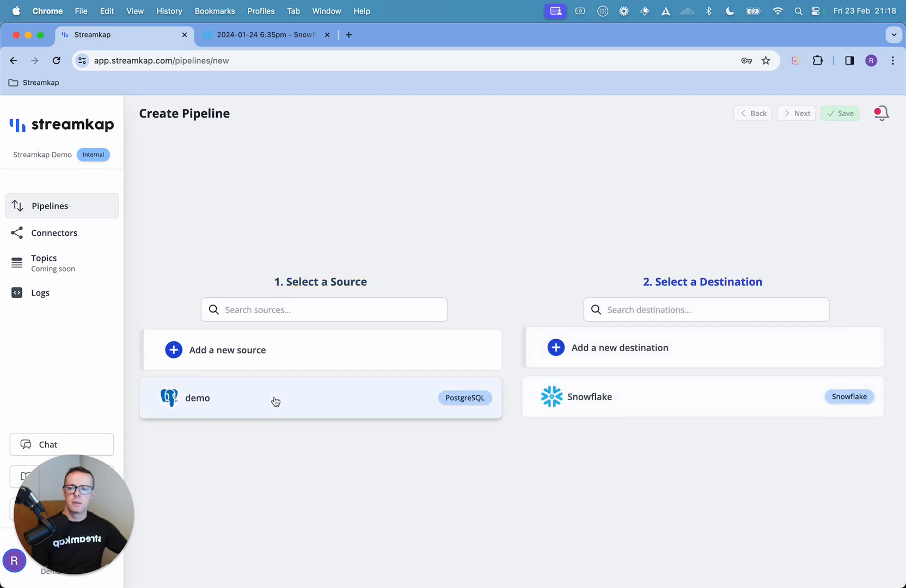
left_click(687, 402)
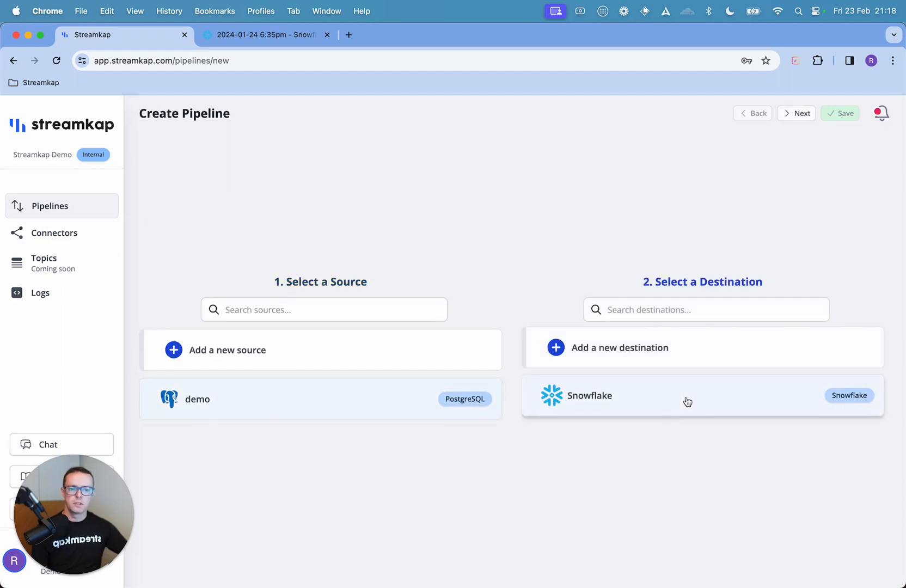
left_click(799, 114)
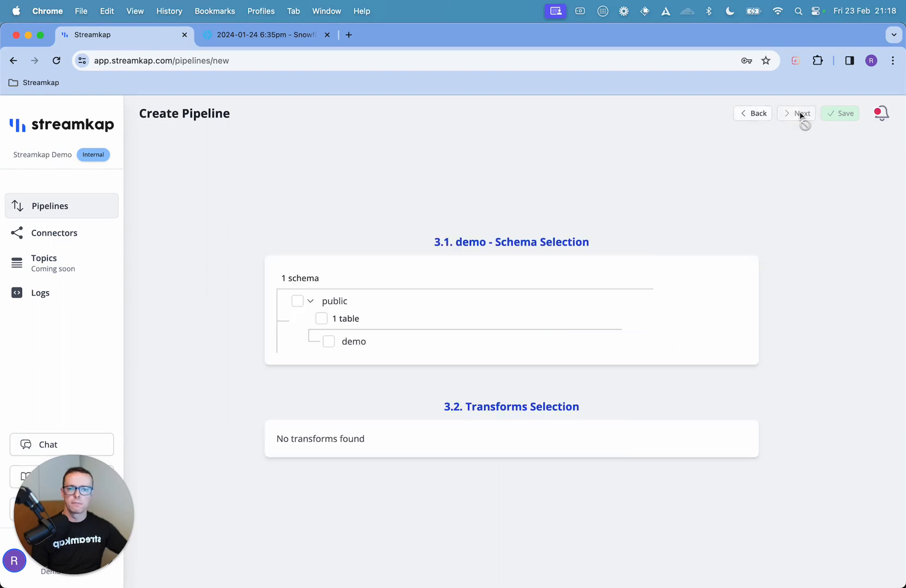
Step: Include the public schema with its demo table, name the pipeline Demo and save it
left_click(297, 301)
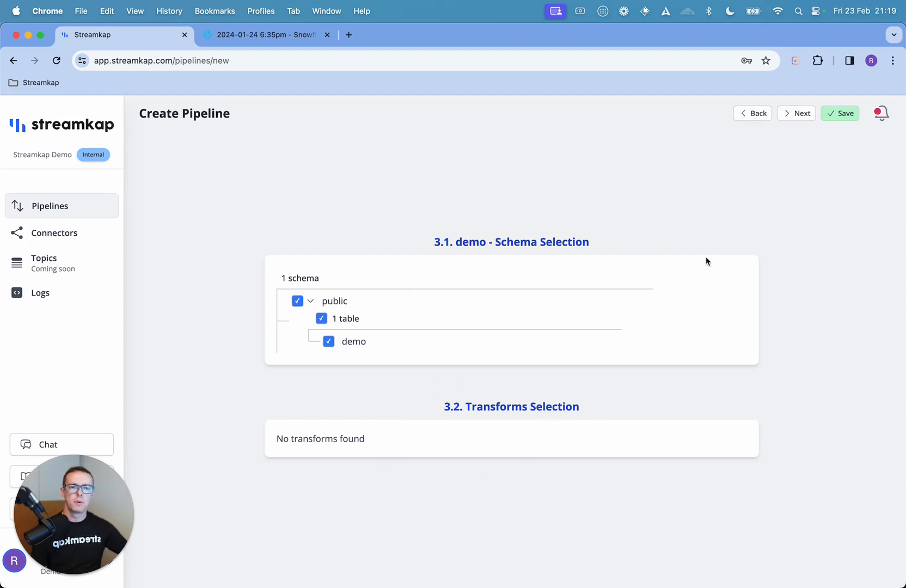
left_click(797, 114)
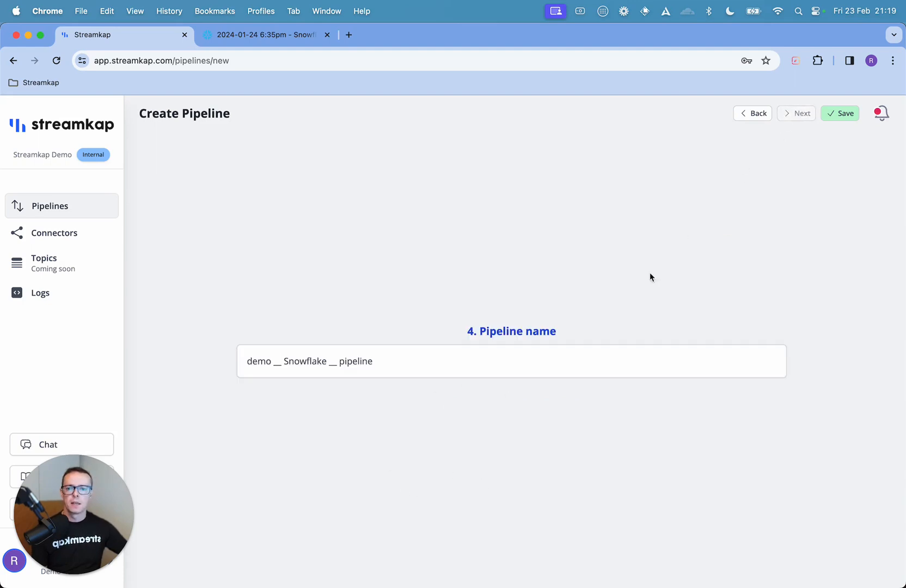
triple_click(438, 367)
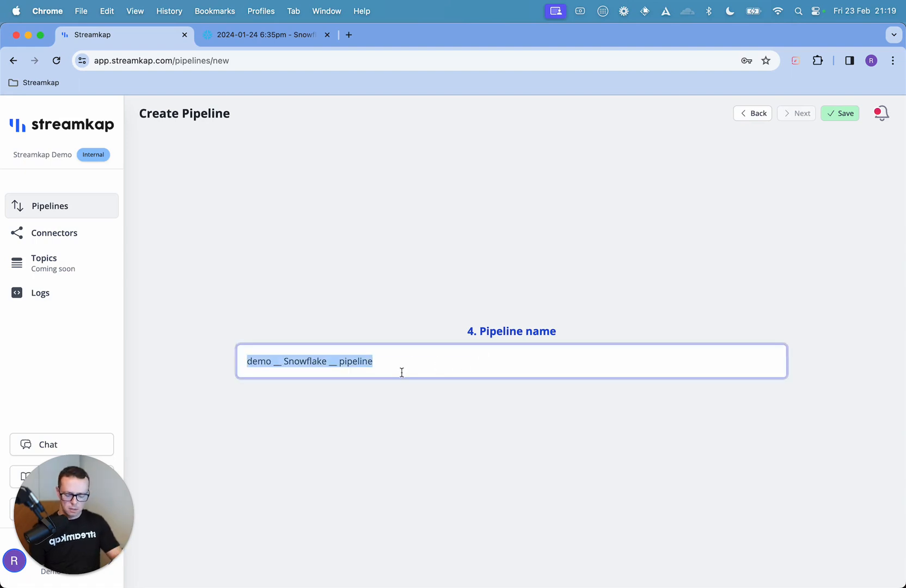
type("Demo")
left_click(574, 255)
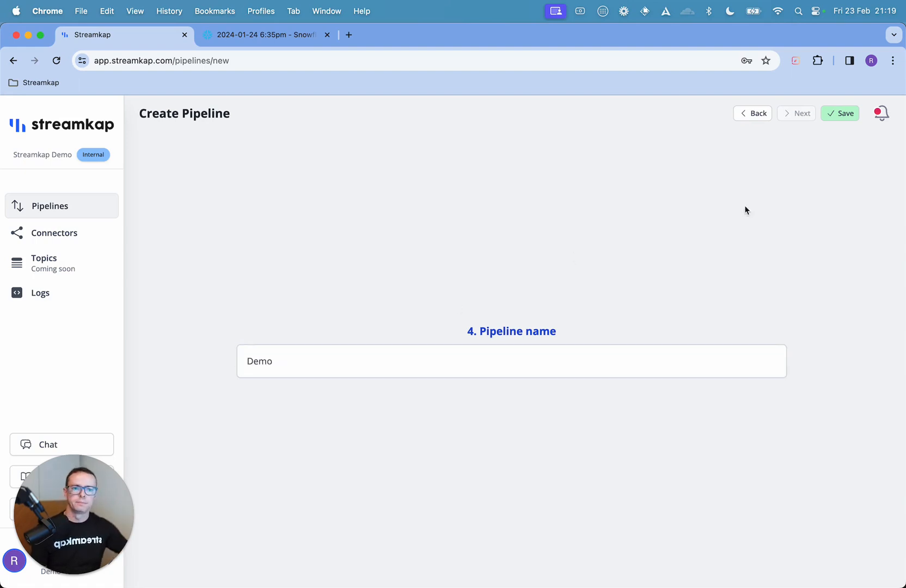
left_click(832, 113)
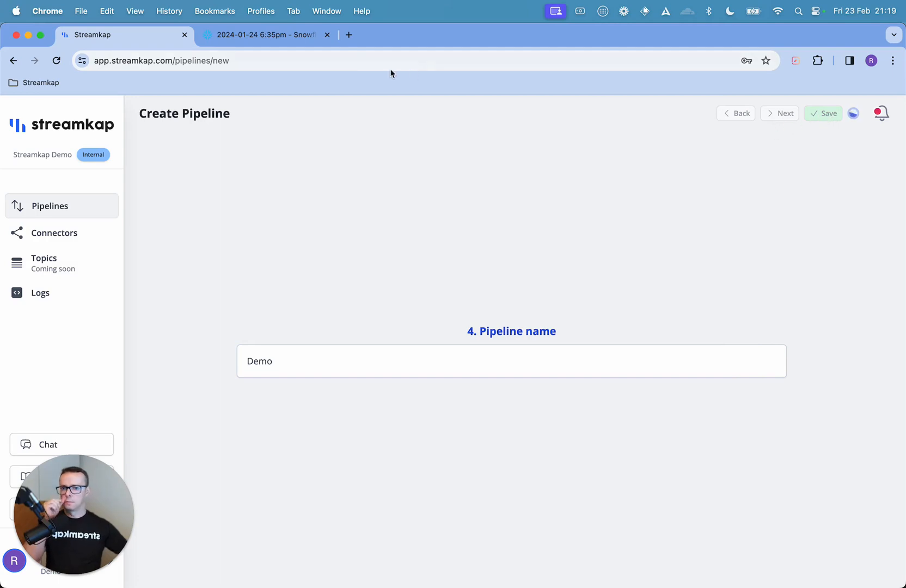
Step: Switch to Snowflake and run the row count query on STREAMKAP_POSTGRESQL.STREAMKAP.demo until it returns a result
left_click(266, 38)
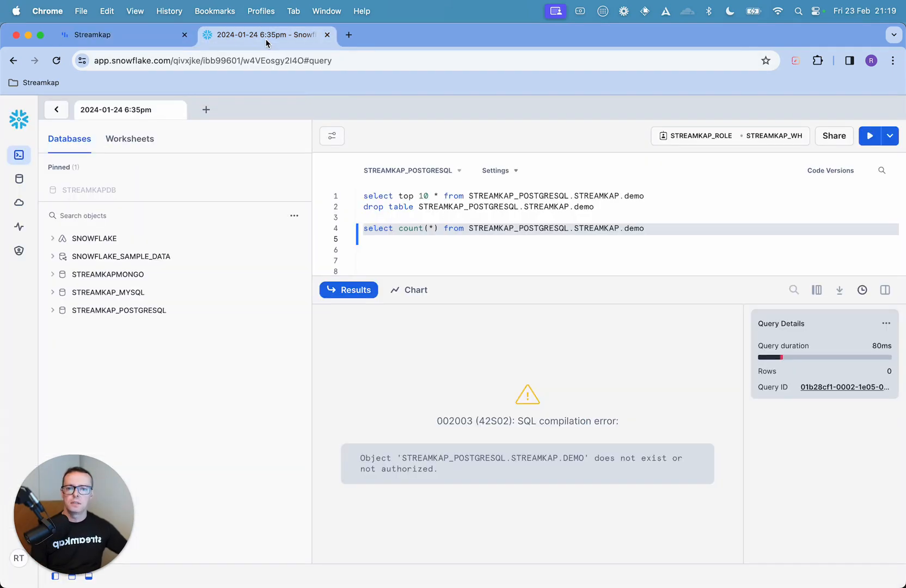
left_click(868, 136)
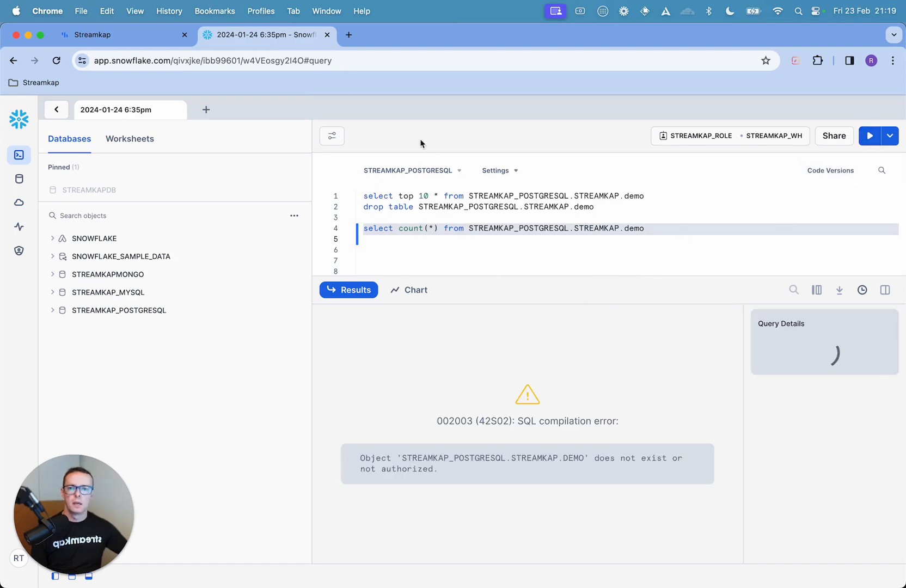
left_click(136, 36)
left_click(260, 37)
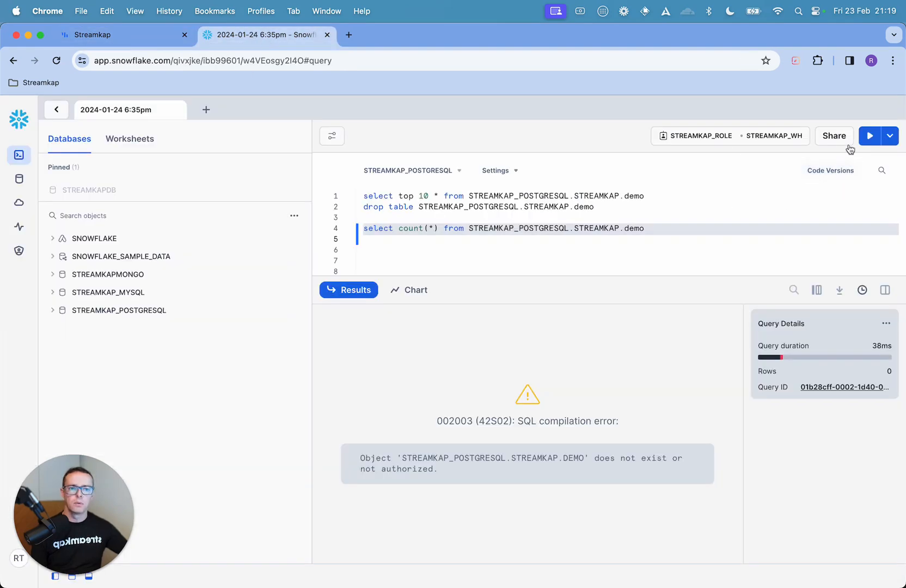
left_click(868, 137)
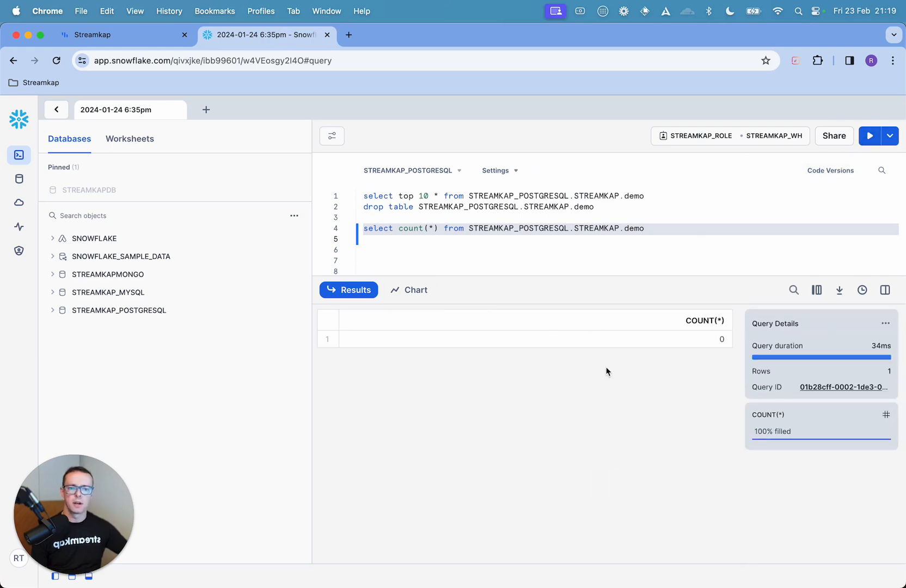
Step: Check the Demo pipeline in Streamkap, and switch to DBeaver to run the row count query on the PostgreSQL demo table
left_click(139, 37)
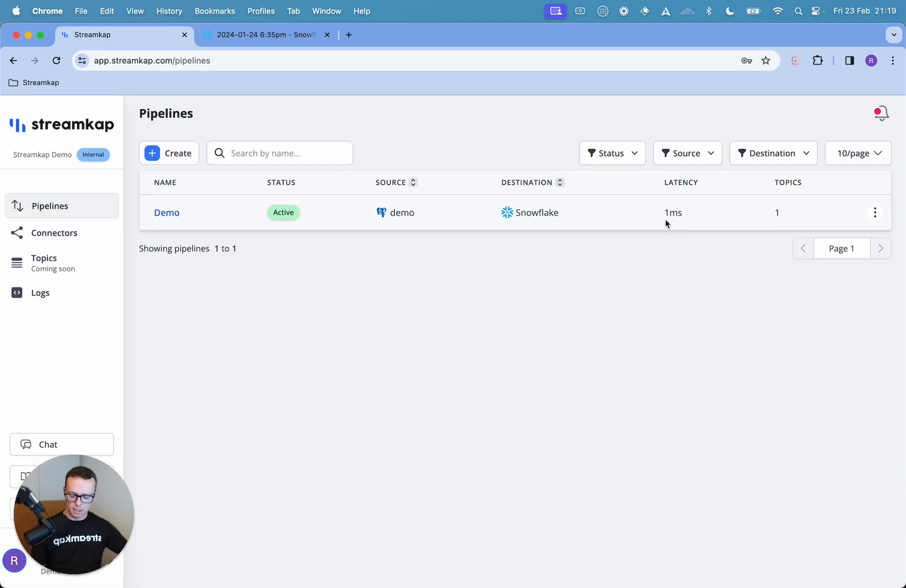
key("super+Tab")
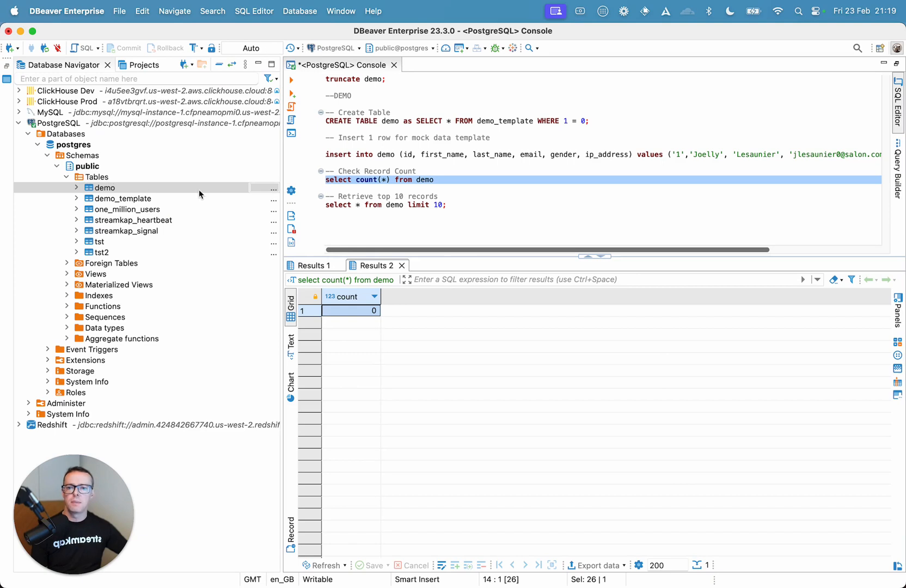
left_click(293, 81)
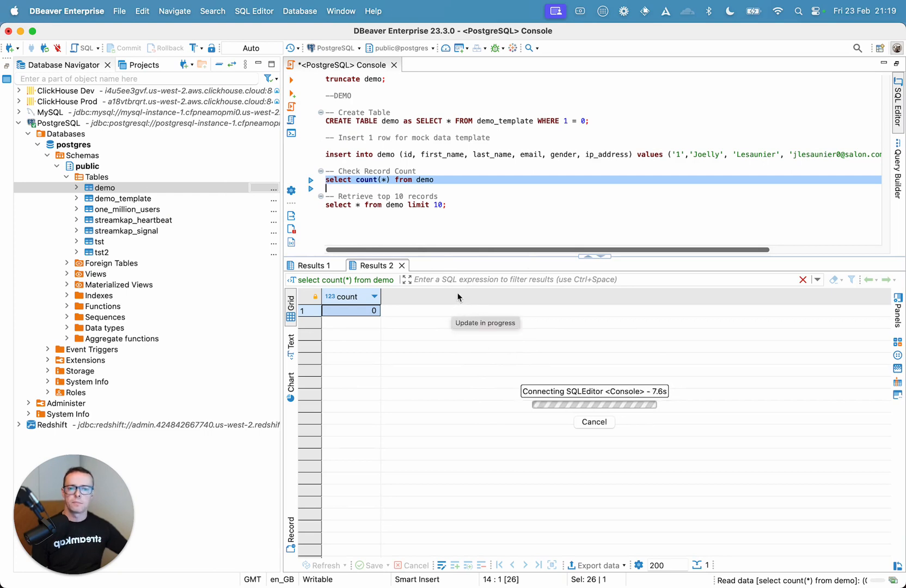
Step: Run the prepared insert statement to add one row to the demo table, and rerun its row count query
triple_click(364, 154)
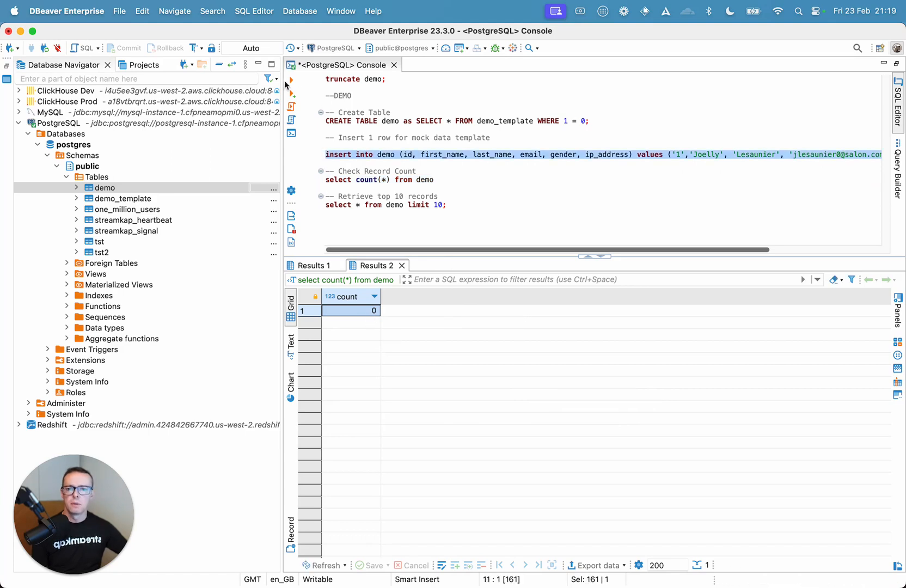
left_click(292, 82)
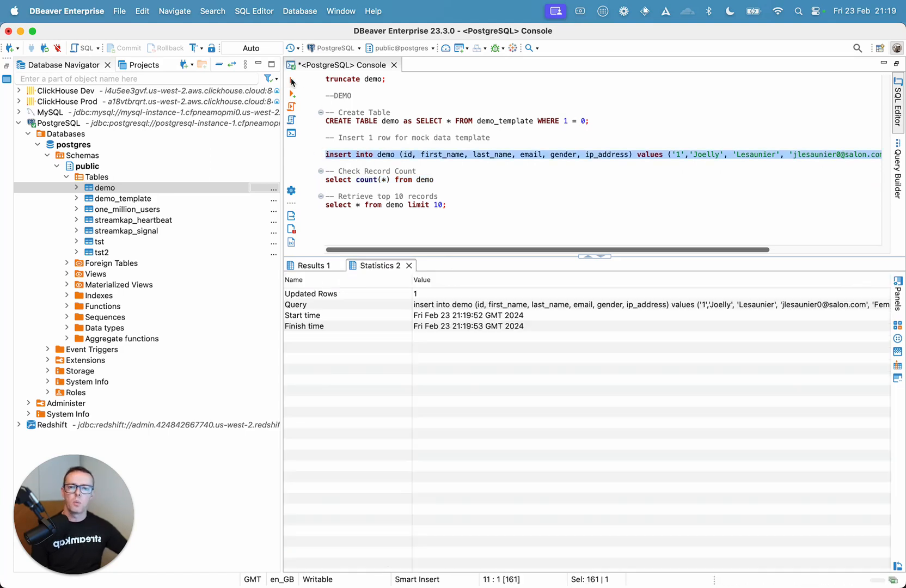
triple_click(387, 181)
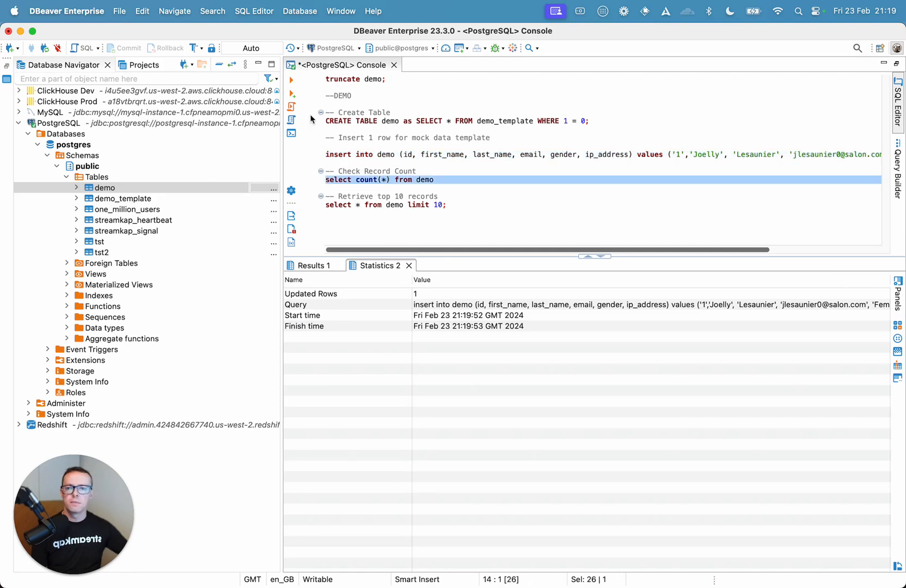
left_click(292, 82)
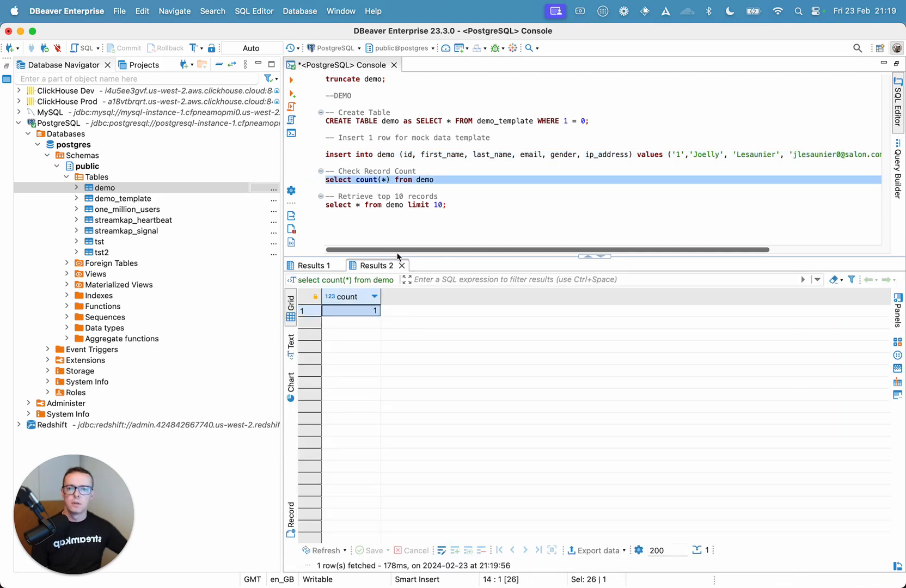
Step: Generate mock data for the public.demo table with a row count of 100000
right_click(134, 188)
mouse_move(180, 314)
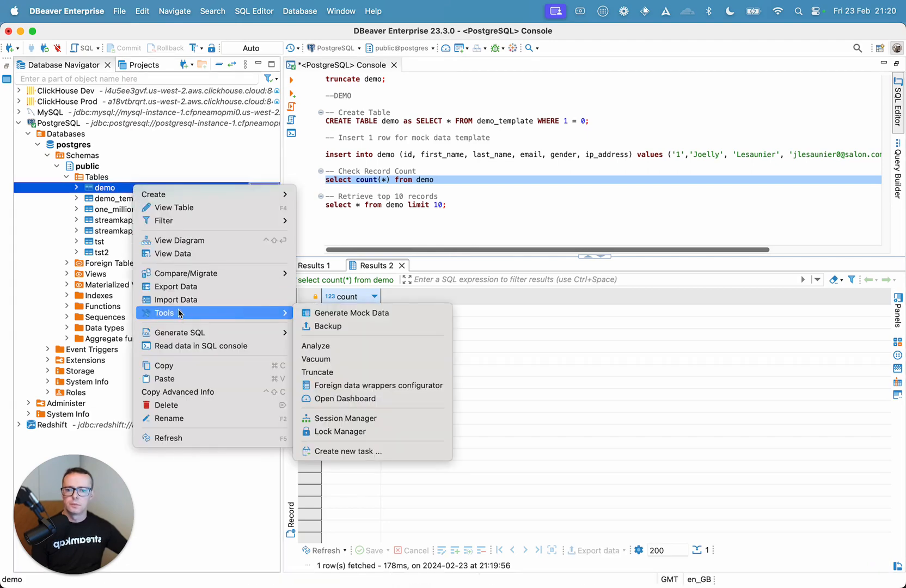
left_click(344, 313)
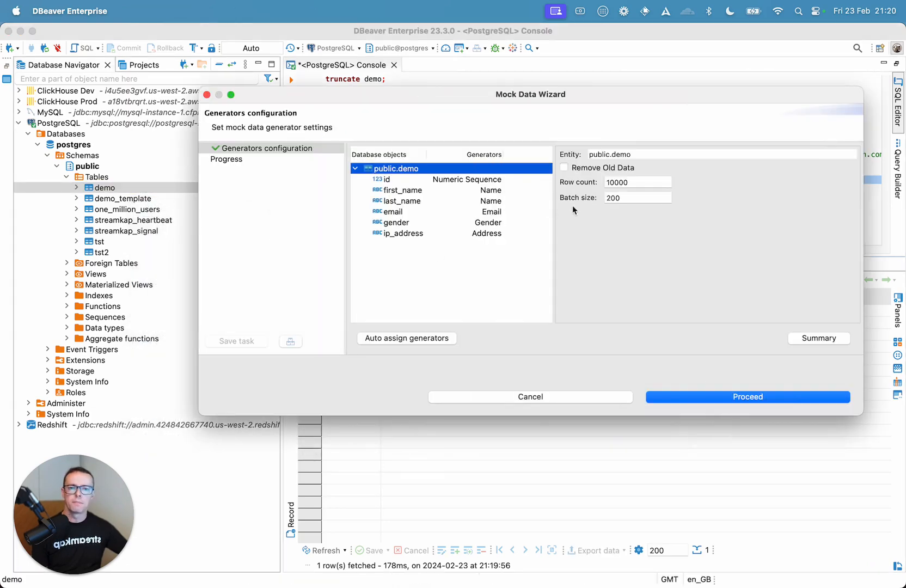
left_click(615, 181)
type("0")
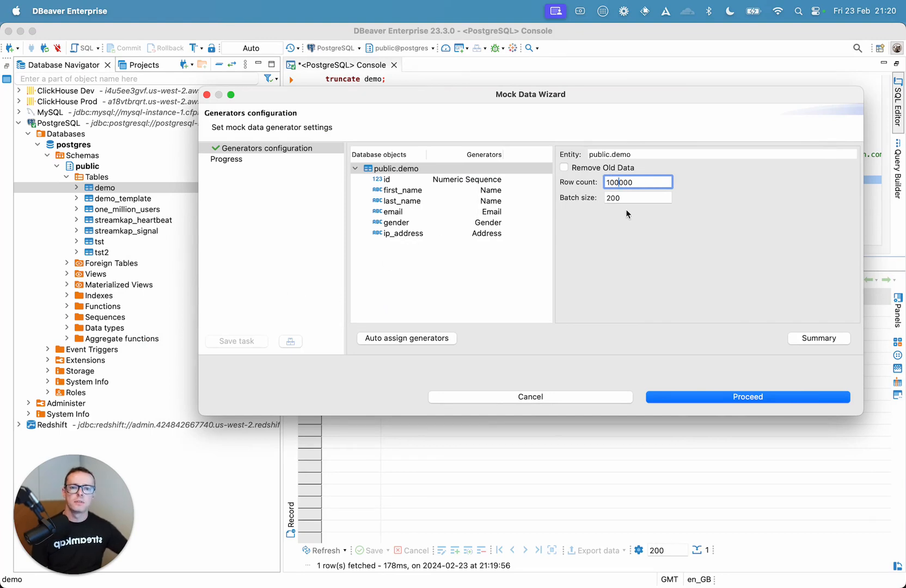
left_click(413, 179)
left_click(412, 169)
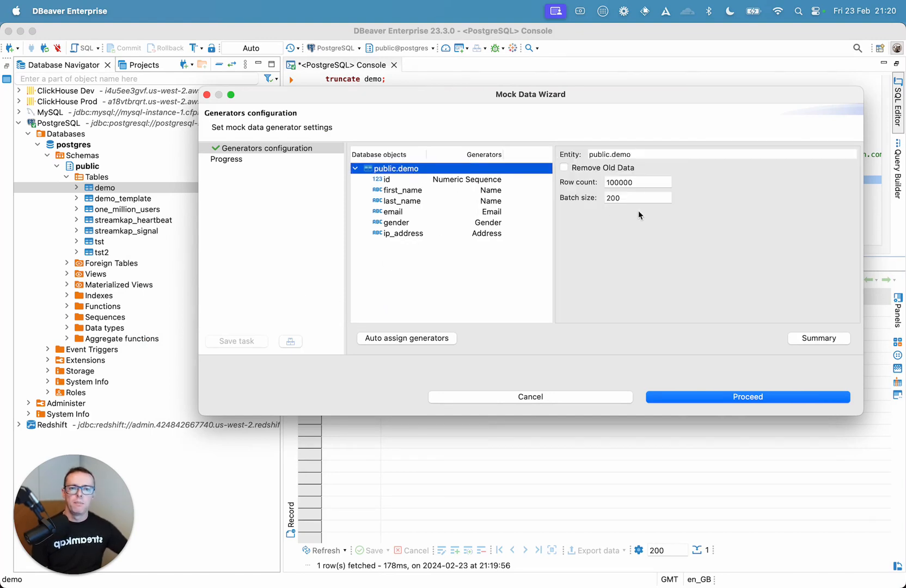
left_click(736, 402)
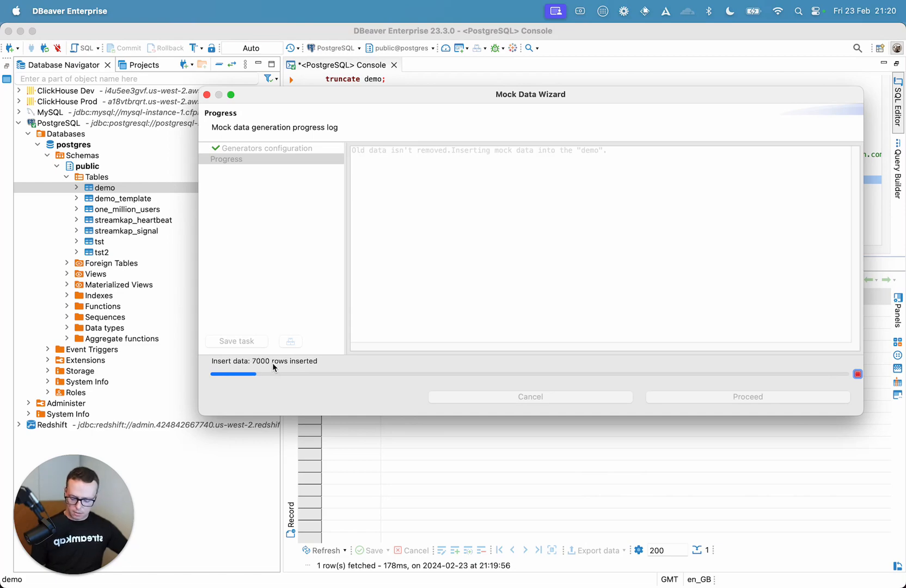
Step: Switch to the Snowflake worksheet in Chrome and rerun the row count query on STREAMKAP_POSTGRESQL.STREAMKAP.demo
key("super+Tab")
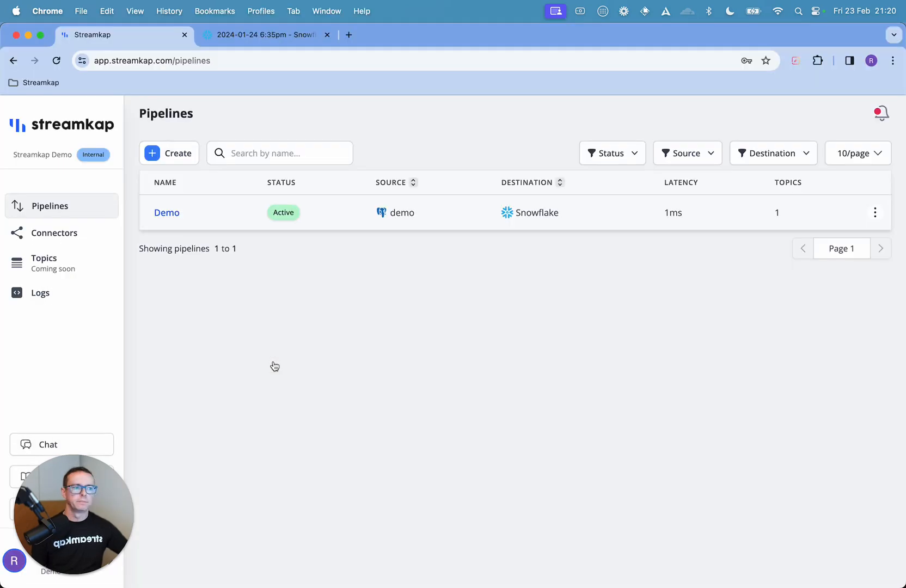
left_click(276, 36)
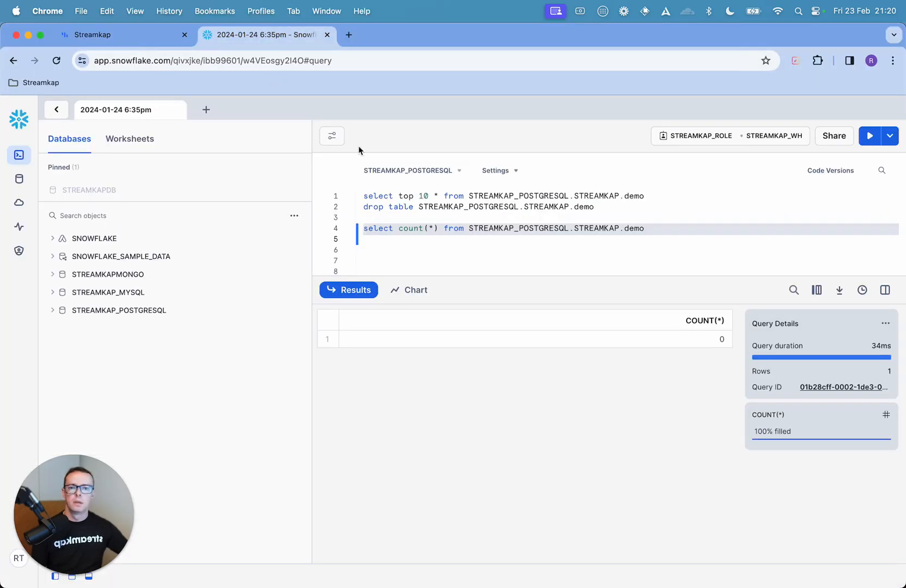
left_click(868, 137)
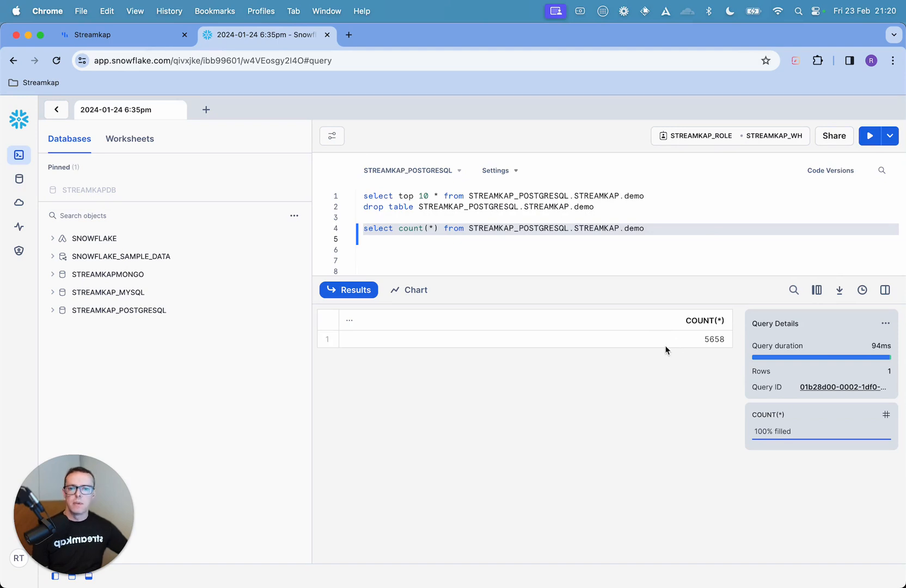
Step: Return to Streamkap and reload the pipelines list to refresh the Demo pipeline's latency
left_click(132, 38)
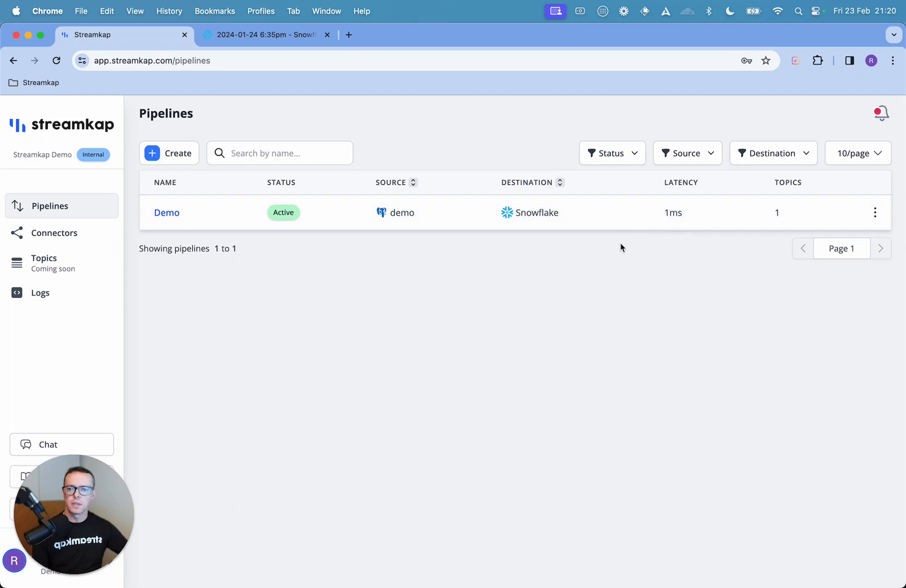
left_click(57, 62)
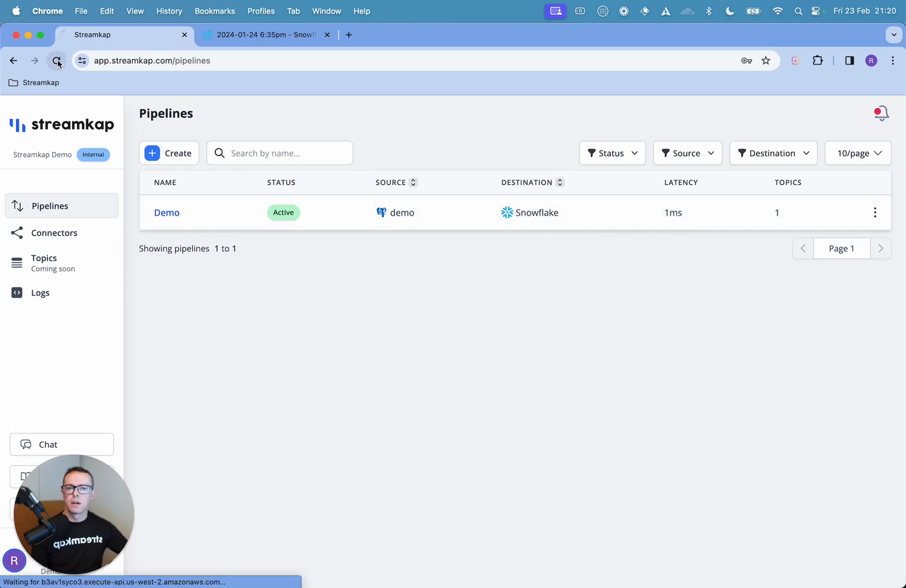